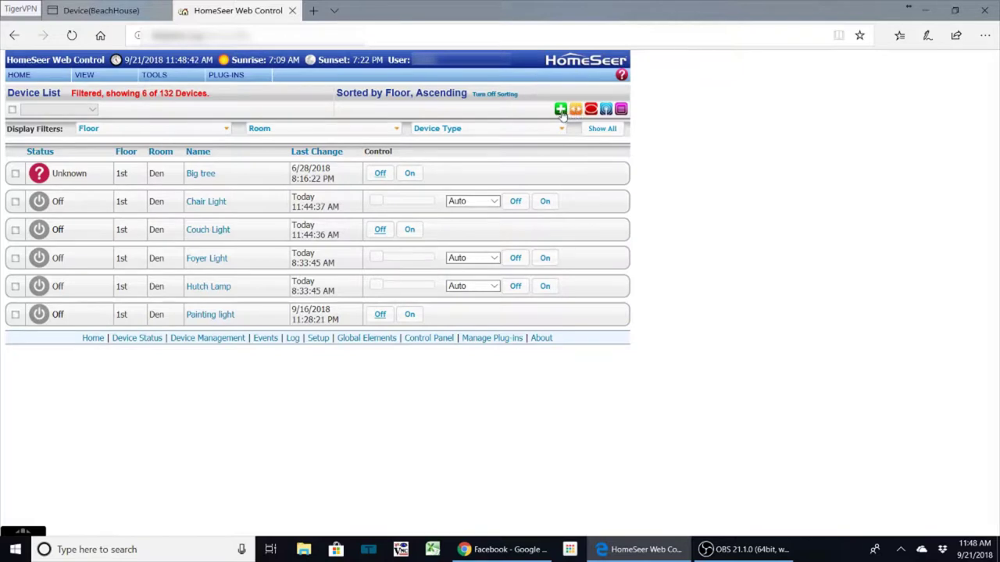
- Add a new device named 'Den lights'
{"action": "left_click", "coordinate": [561, 110]}
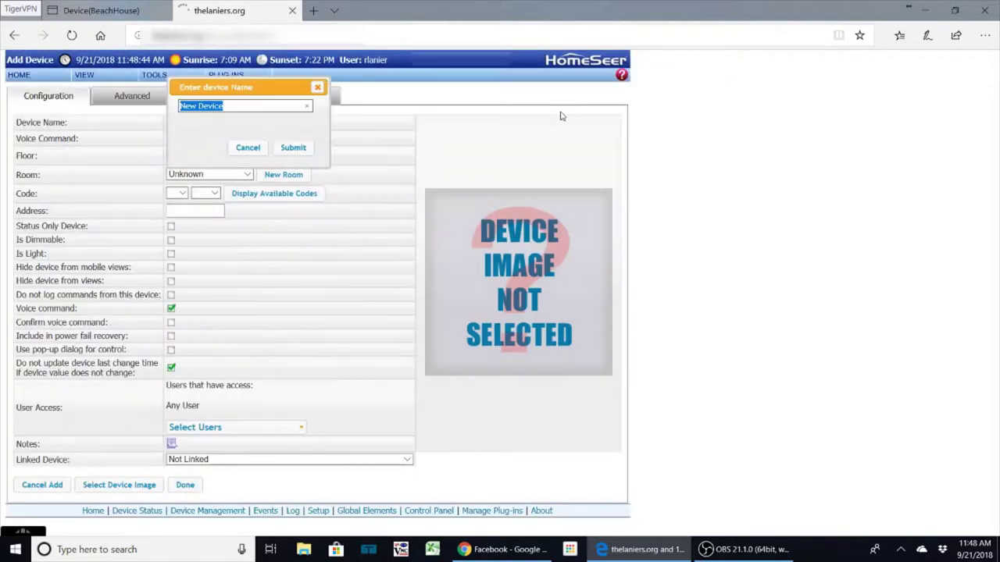
{"action": "type", "text": "D"}
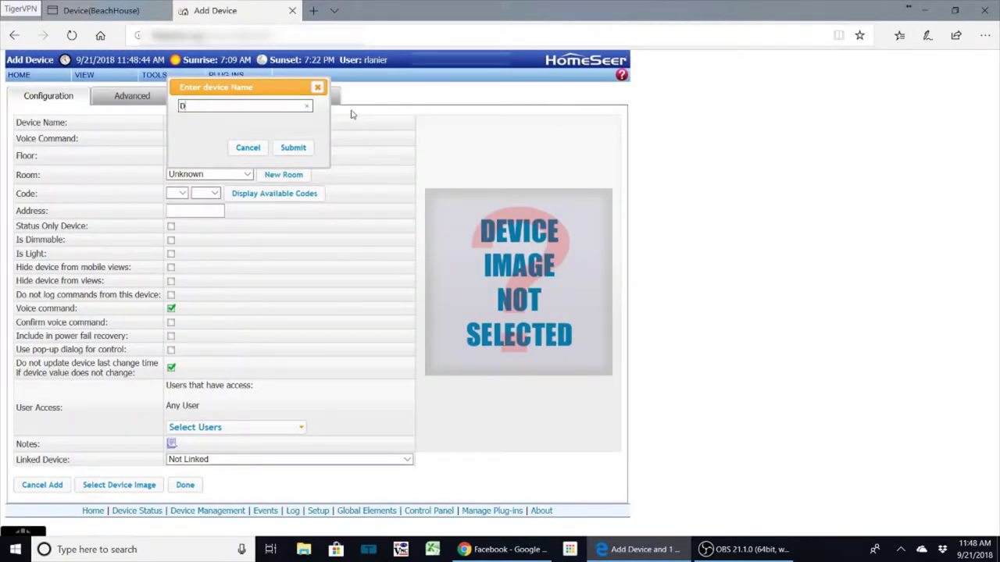
{"action": "type", "text": "en lights"}
{"action": "left_click", "coordinate": [293, 148]}
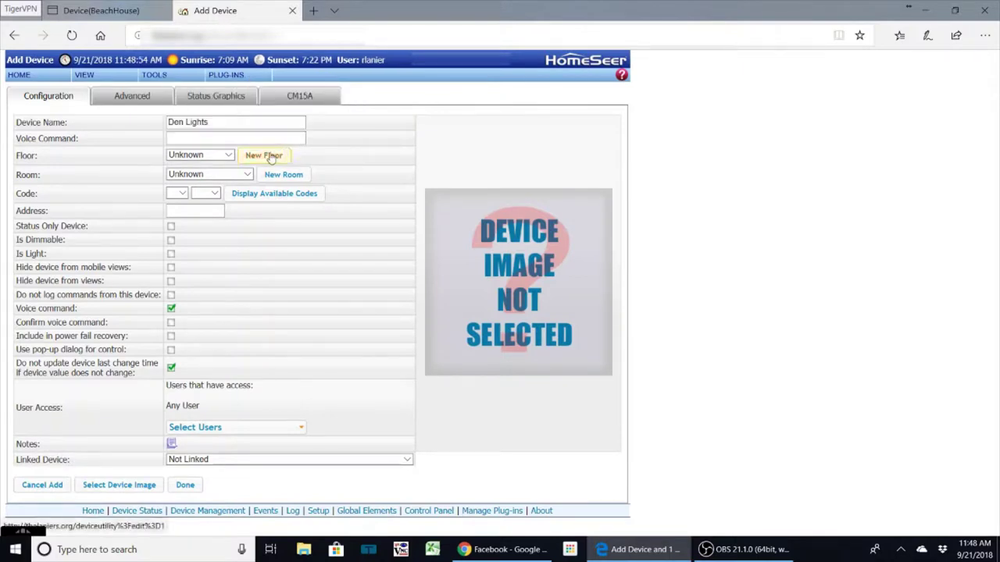
- Place the device on the 1st floor in the Den with code V 1
{"action": "left_click", "coordinate": [228, 157]}
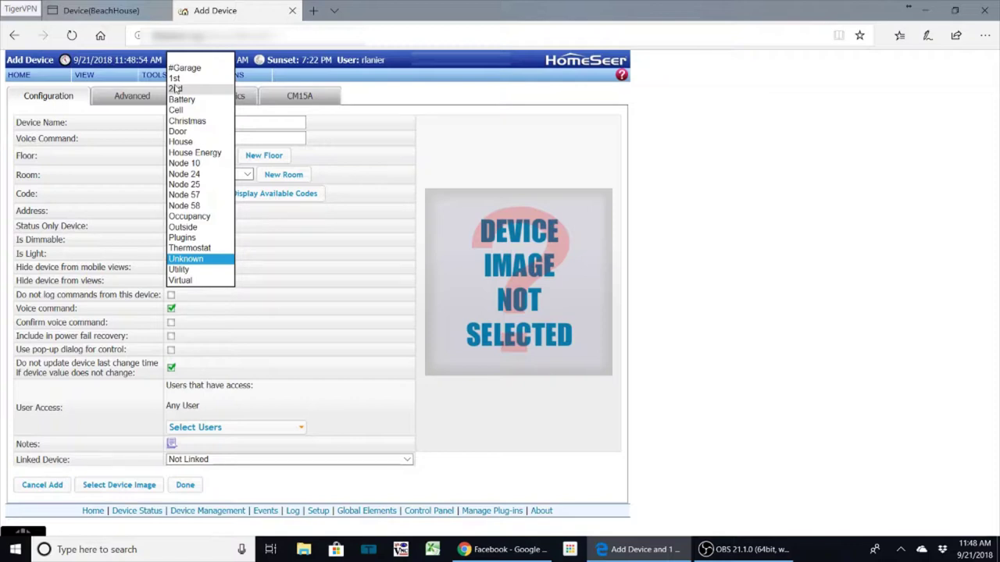
{"action": "left_click", "coordinate": [174, 78]}
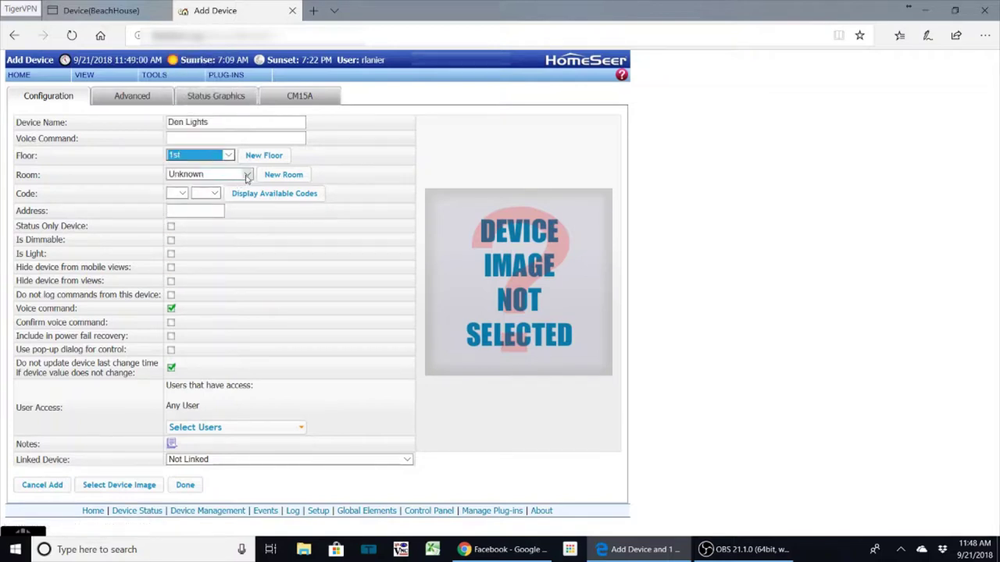
{"action": "left_click", "coordinate": [246, 175]}
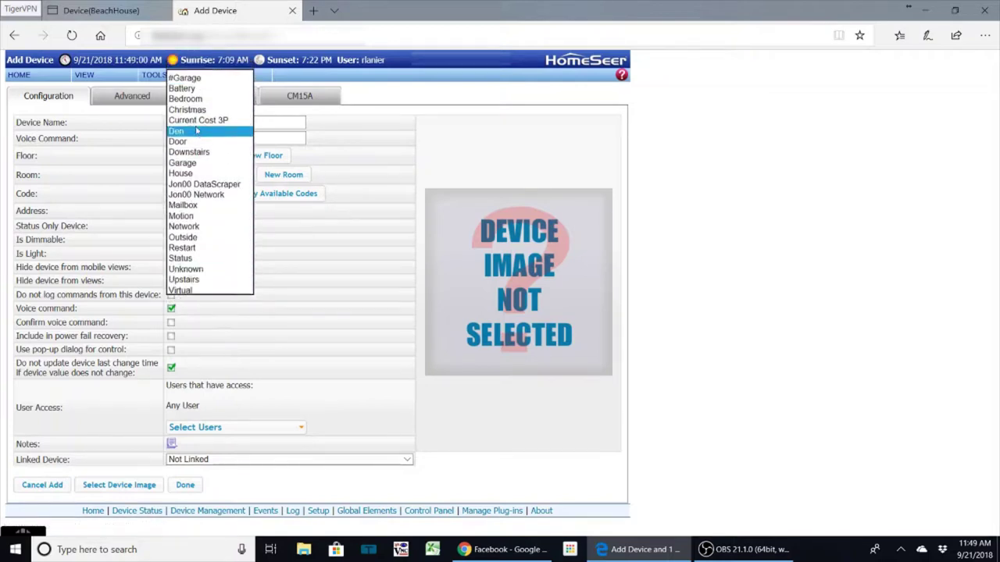
{"action": "left_click", "coordinate": [196, 130]}
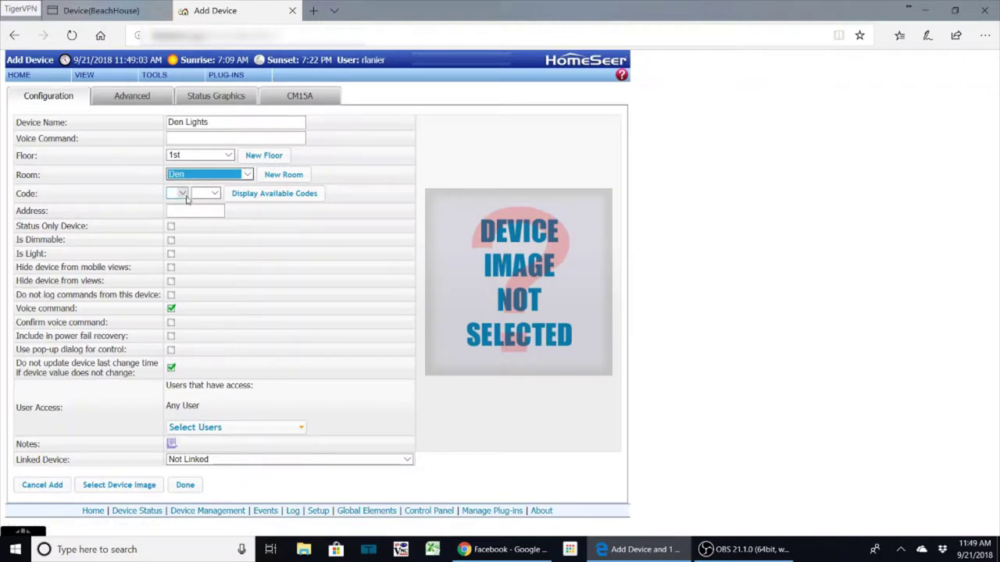
{"action": "left_click", "coordinate": [181, 194]}
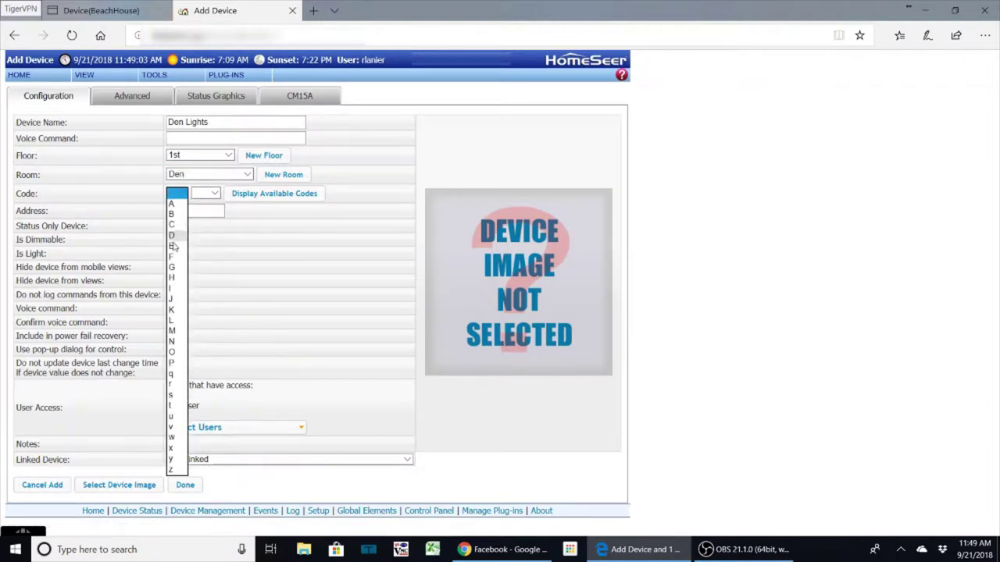
{"action": "left_click", "coordinate": [172, 427]}
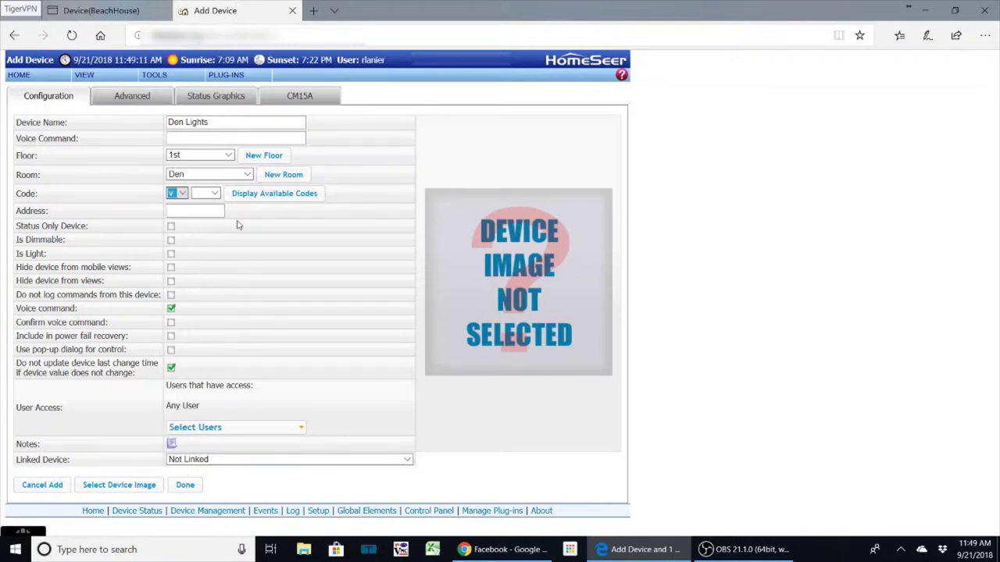
{"action": "left_click", "coordinate": [213, 194]}
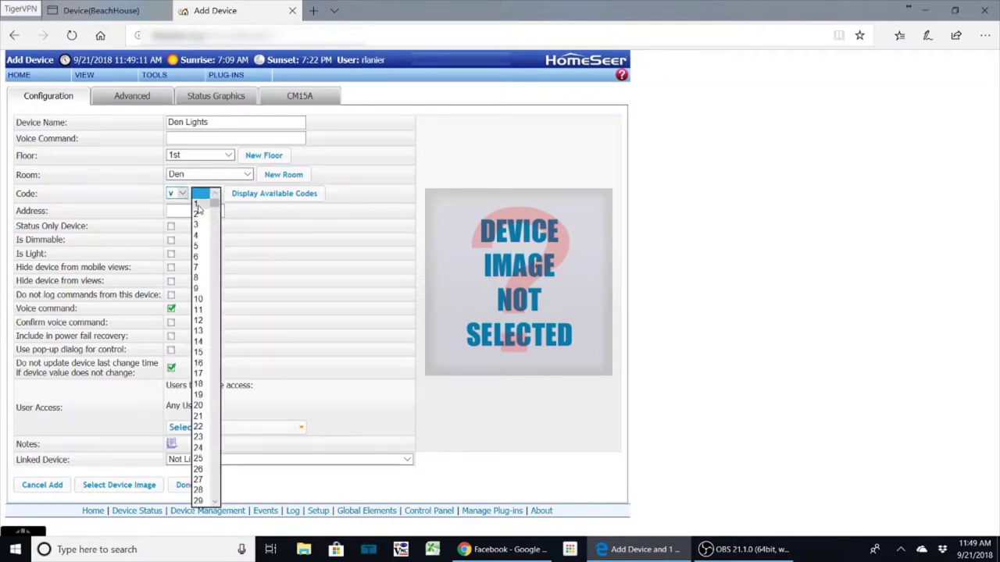
{"action": "left_click", "coordinate": [198, 201]}
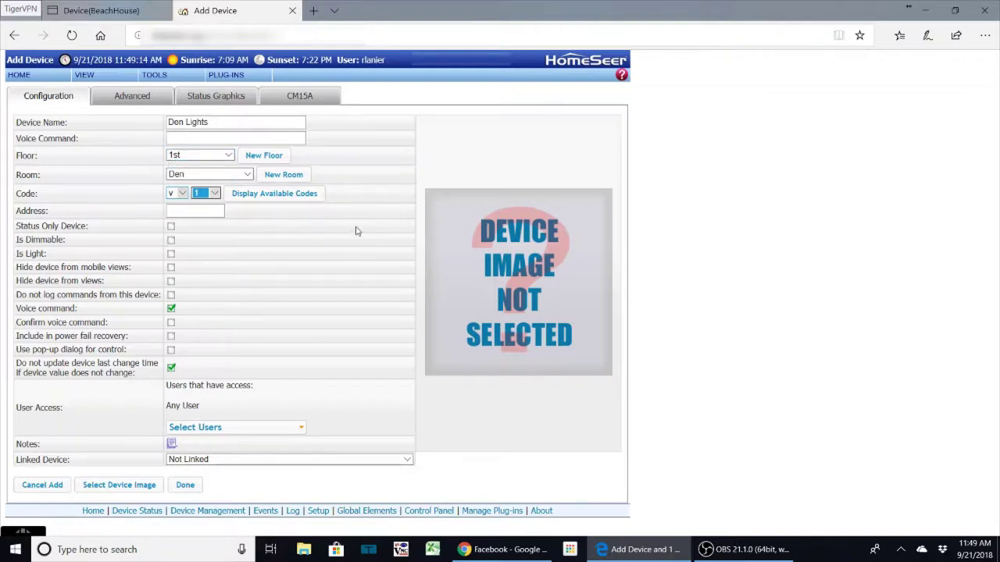
- Check the CM15A code settings and save Den Lights to the Device List
{"action": "left_click", "coordinate": [310, 98]}
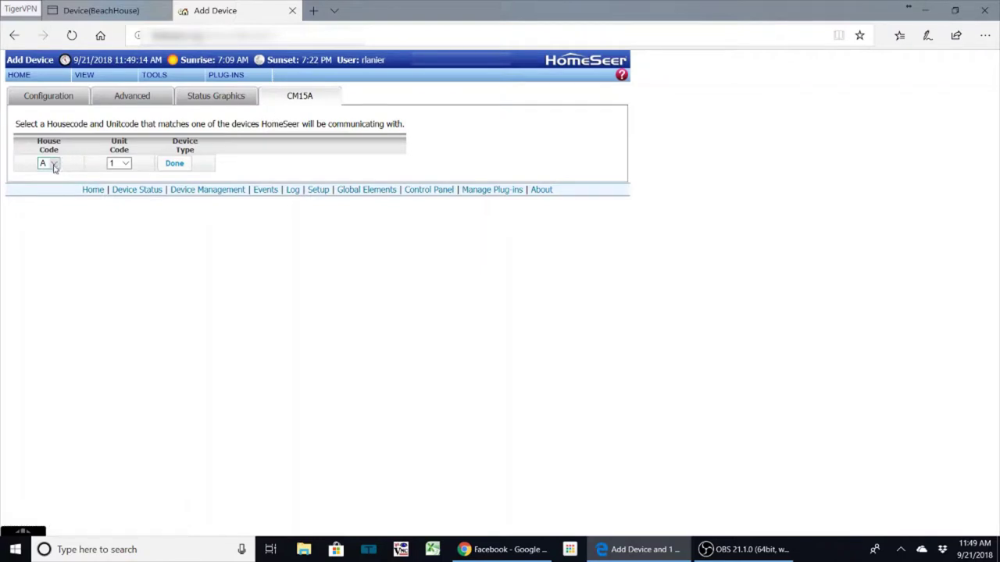
{"action": "left_click", "coordinate": [175, 165]}
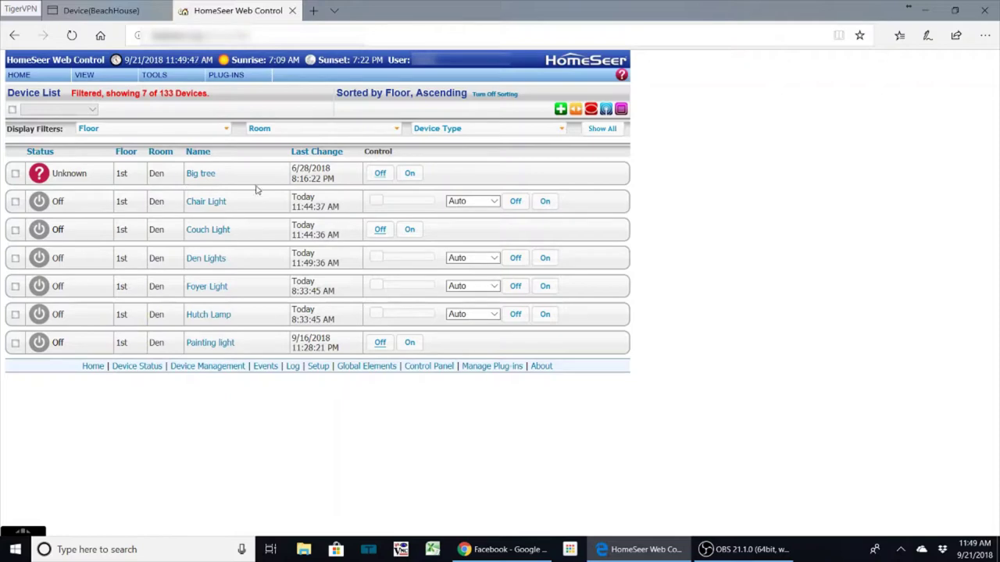
- Add an event named 'Den lights on' to the X10 to Z-wave event group
{"action": "mouse_move", "coordinate": [90, 77]}
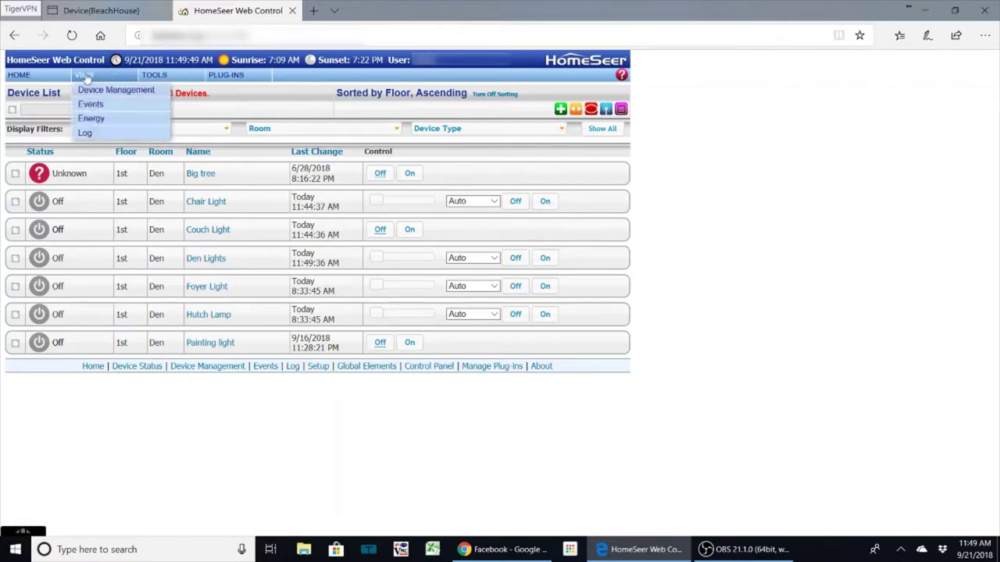
{"action": "left_click", "coordinate": [88, 108]}
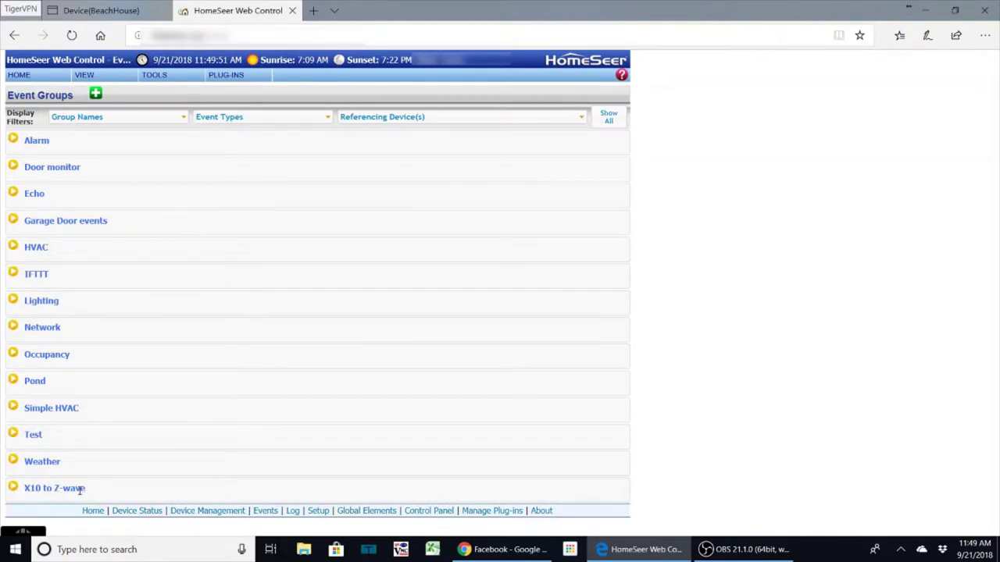
{"action": "left_click", "coordinate": [13, 490]}
{"action": "scroll", "coordinate": [145, 395], "scroll_direction": "down", "scroll_amount": 3}
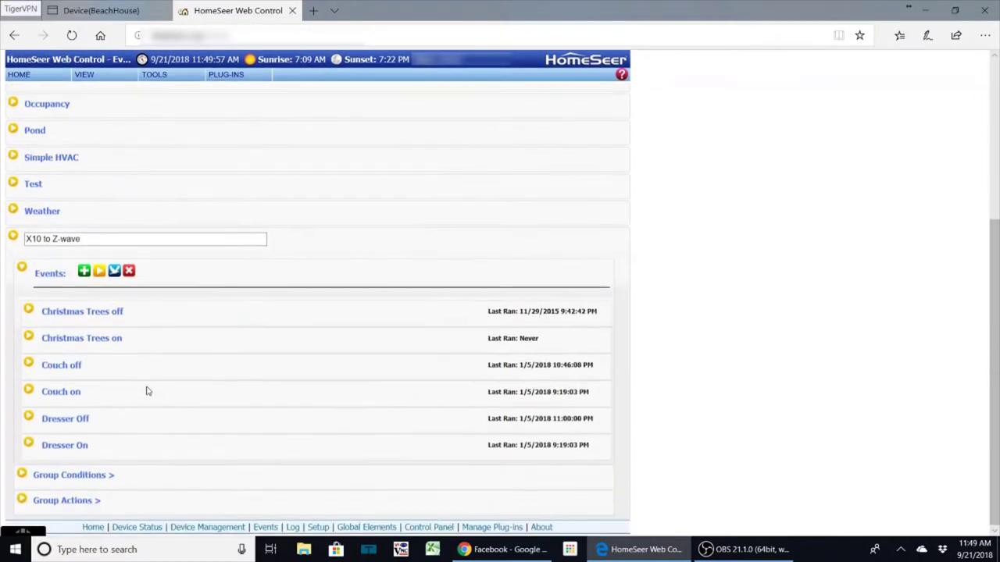
{"action": "left_click", "coordinate": [83, 272]}
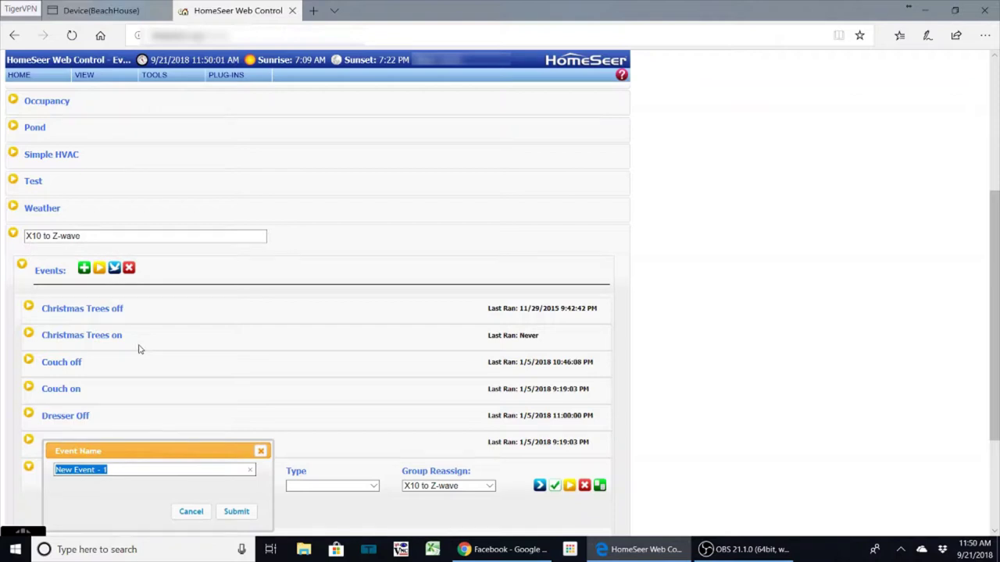
{"action": "type", "text": "Den"}
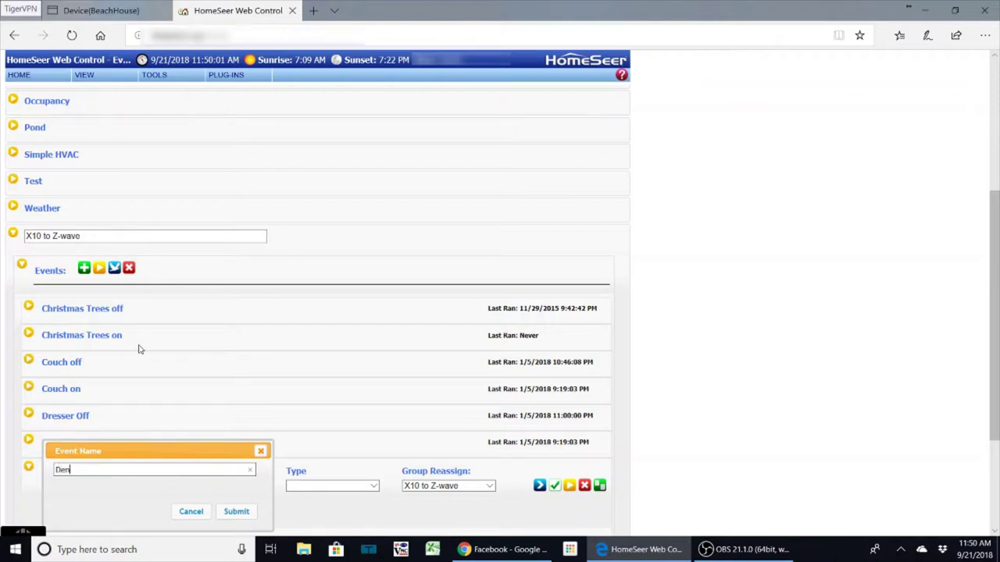
{"action": "type", "text": " lights on"}
{"action": "left_click", "coordinate": [236, 512]}
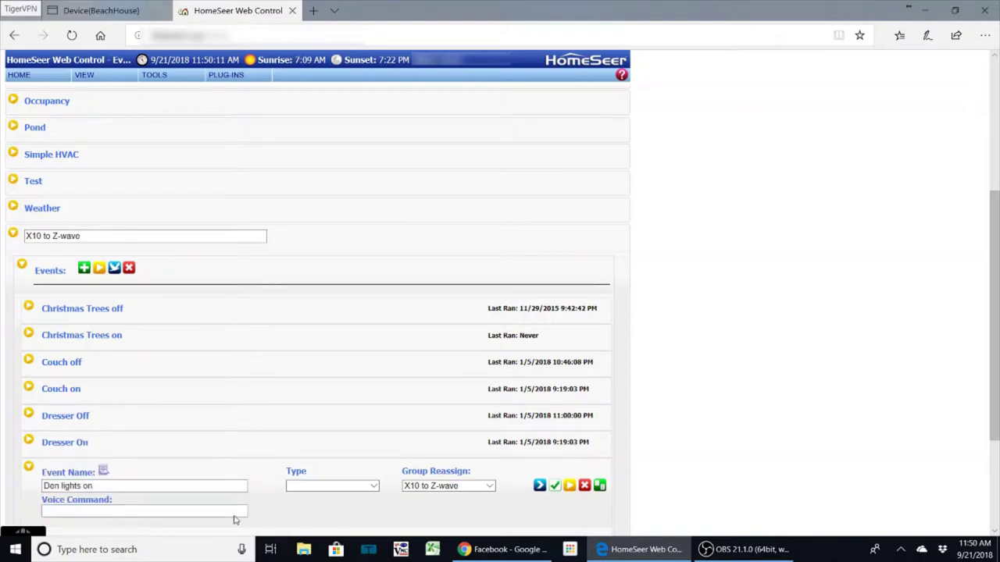
{"action": "scroll", "coordinate": [243, 428], "scroll_direction": "down", "scroll_amount": 2}
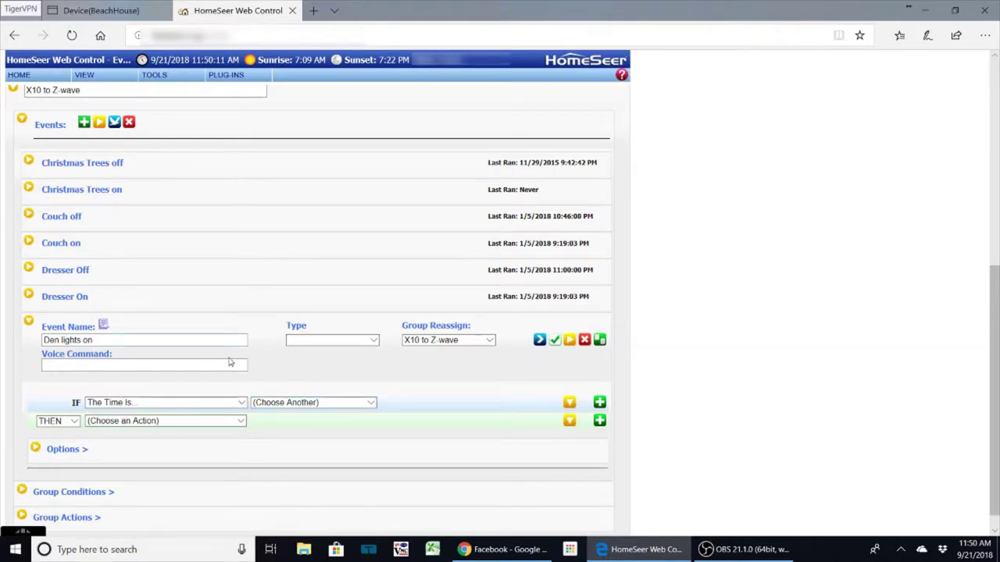
- Set the event trigger to fire when Den Lights changes to On
{"action": "left_click", "coordinate": [241, 403]}
{"action": "left_click", "coordinate": [208, 395]}
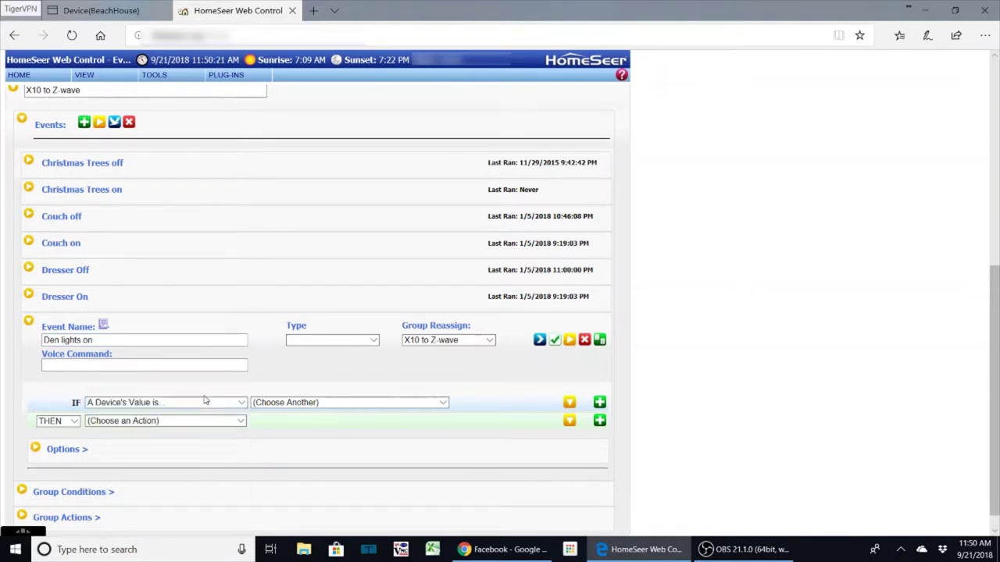
{"action": "left_click", "coordinate": [372, 407]}
{"action": "left_click", "coordinate": [373, 407]}
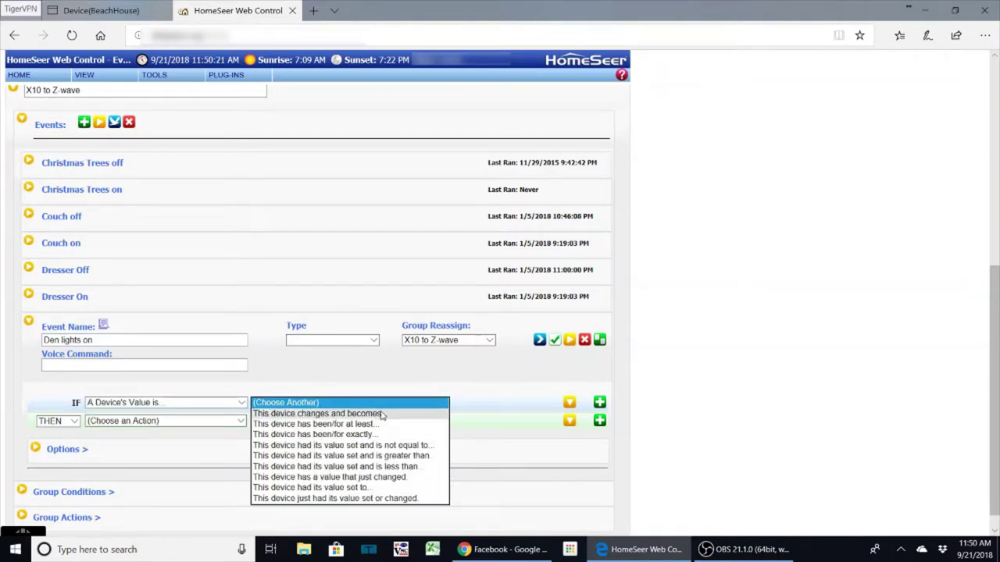
{"action": "left_click", "coordinate": [380, 416]}
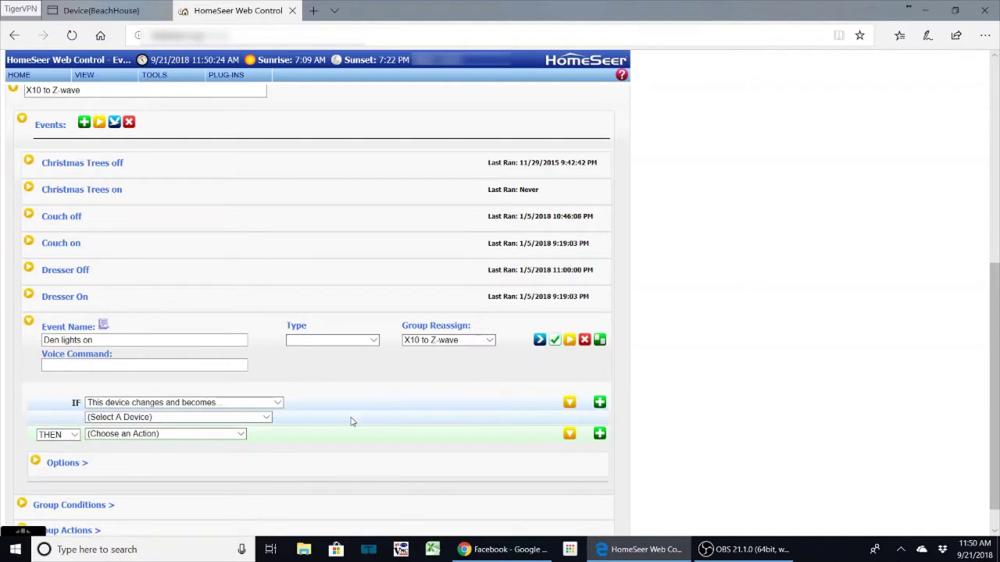
{"action": "left_click", "coordinate": [266, 417]}
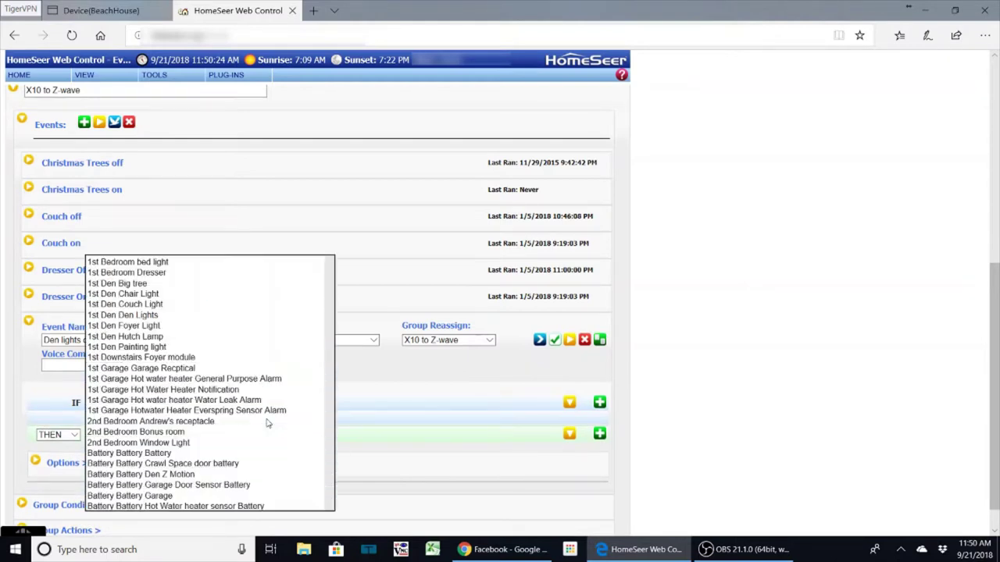
{"action": "left_click", "coordinate": [204, 314]}
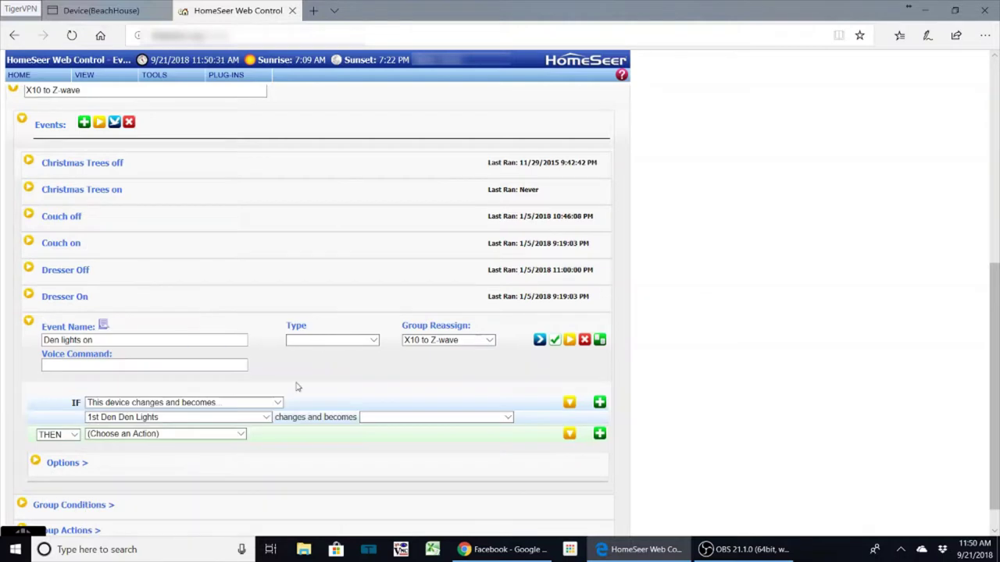
{"action": "left_click", "coordinate": [415, 422]}
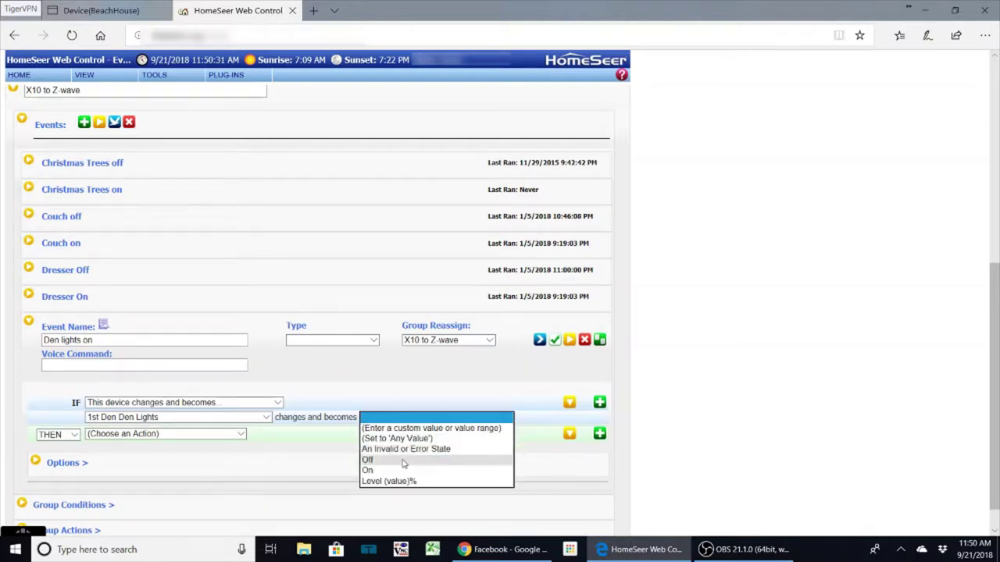
{"action": "left_click", "coordinate": [388, 468]}
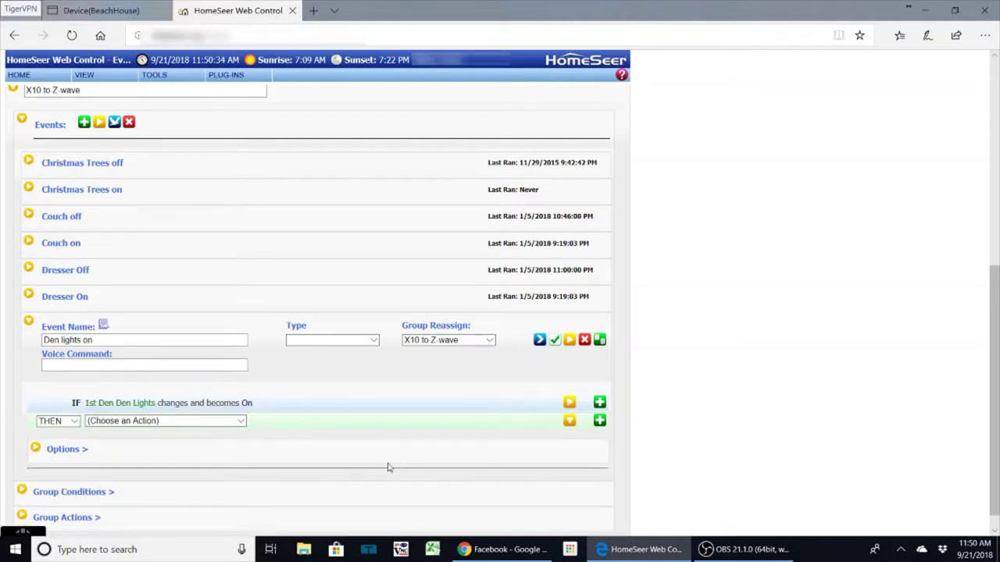
- Add a Control a Device action turning 1st Den Chair Light On
{"action": "left_click", "coordinate": [241, 421]}
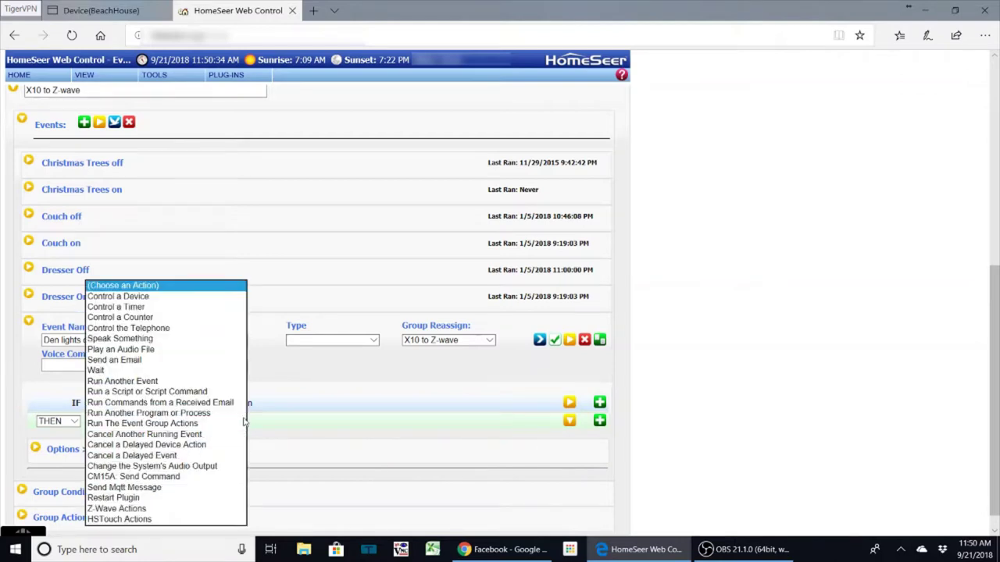
{"action": "left_click", "coordinate": [205, 297]}
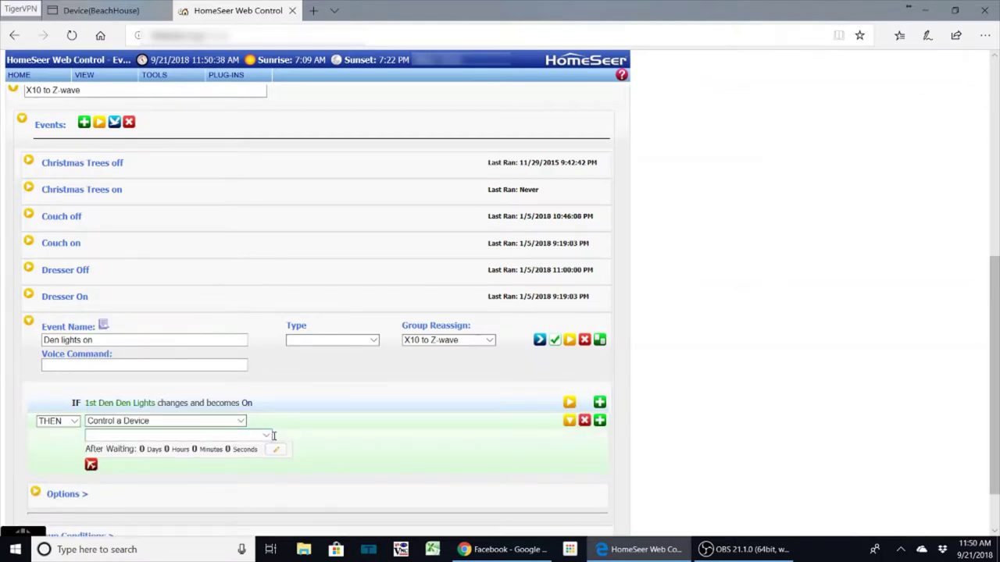
{"action": "left_click", "coordinate": [268, 437]}
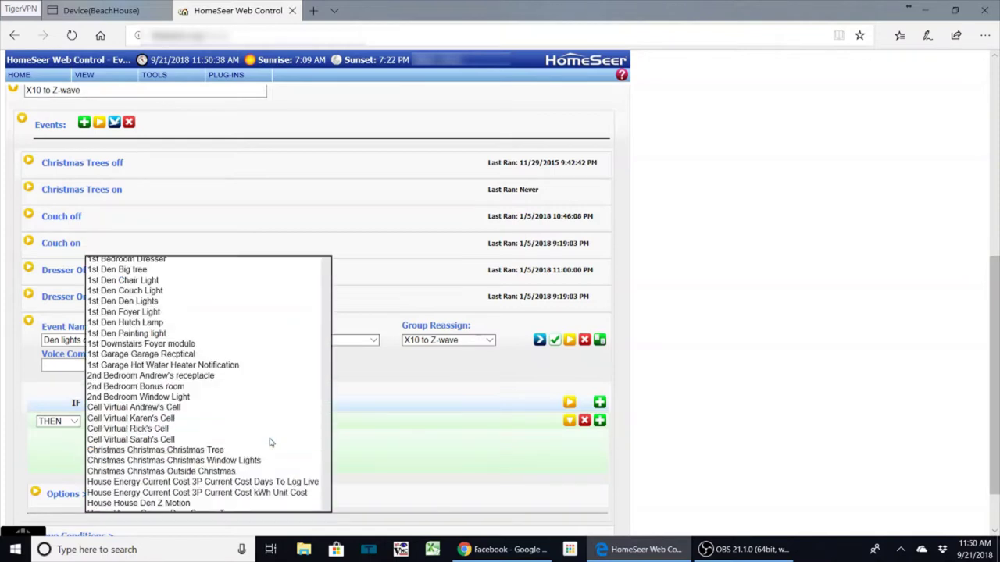
{"action": "left_click", "coordinate": [200, 280]}
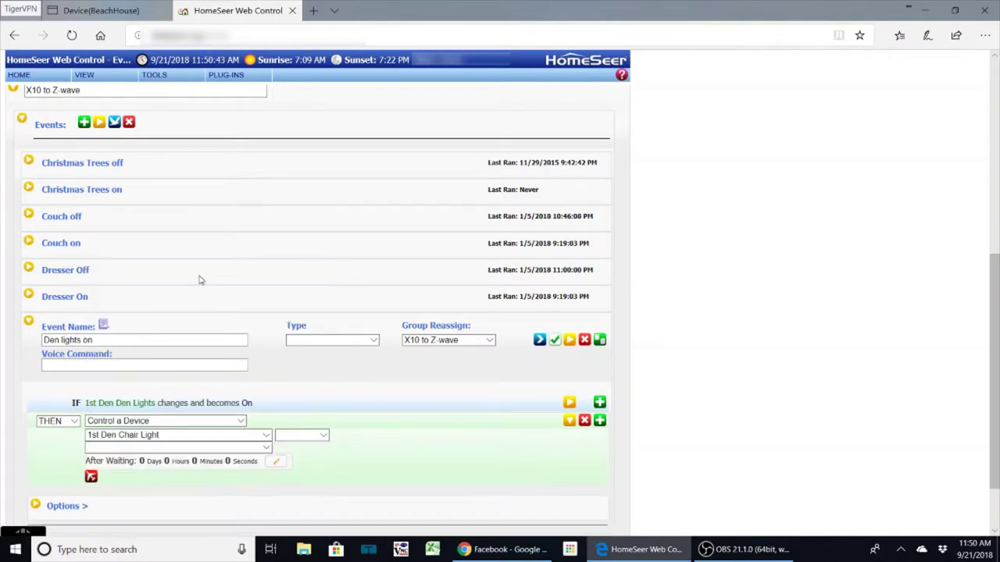
{"action": "left_click", "coordinate": [325, 439]}
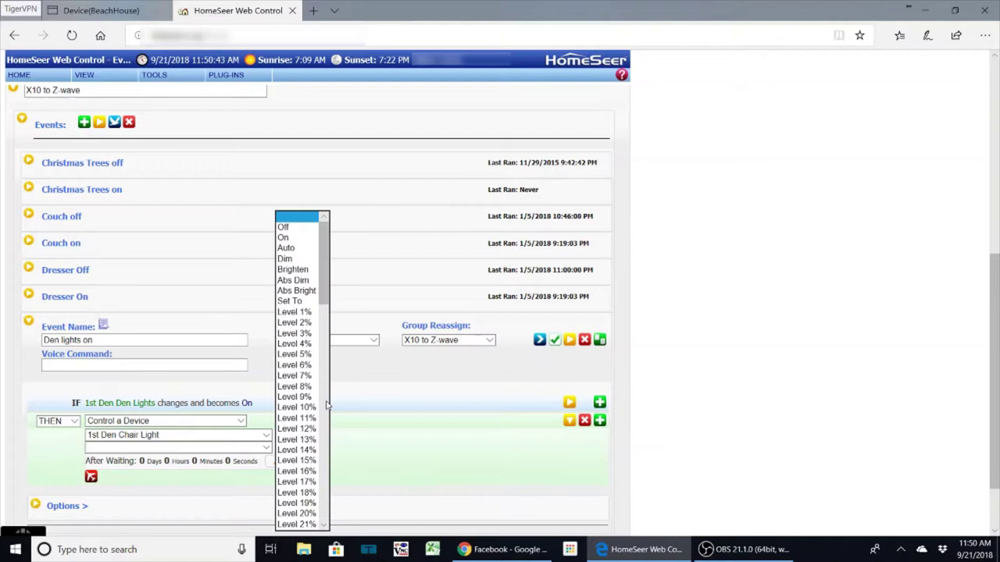
{"action": "left_click", "coordinate": [288, 238]}
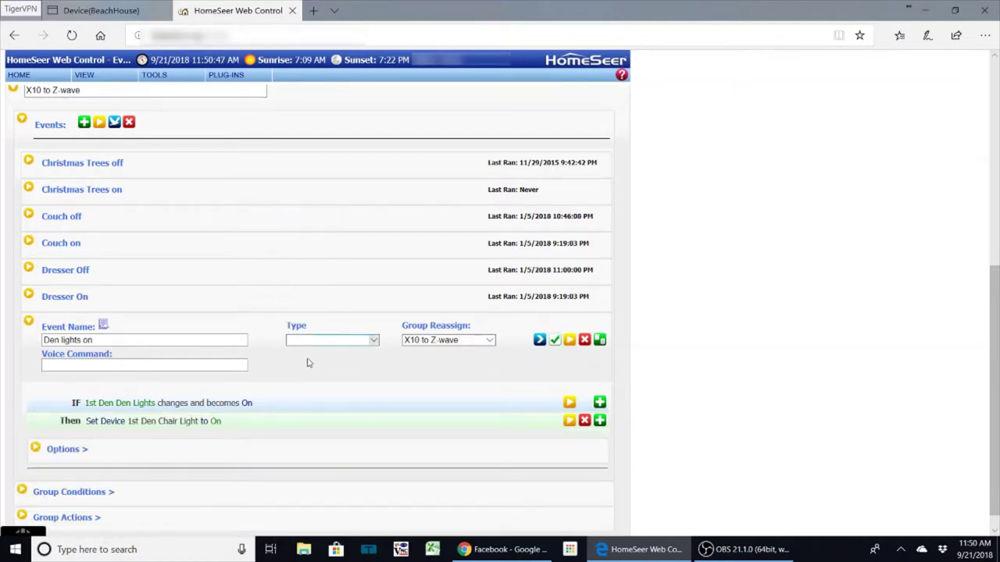
- Add a second Control a Device action turning 1st Den Couch Light On
{"action": "left_click", "coordinate": [599, 421]}
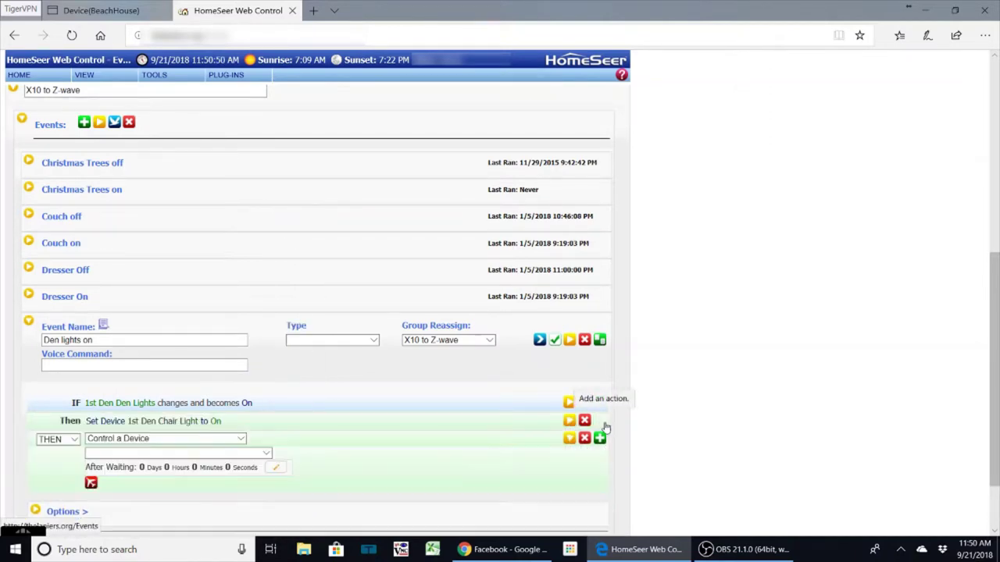
{"action": "left_click", "coordinate": [241, 439]}
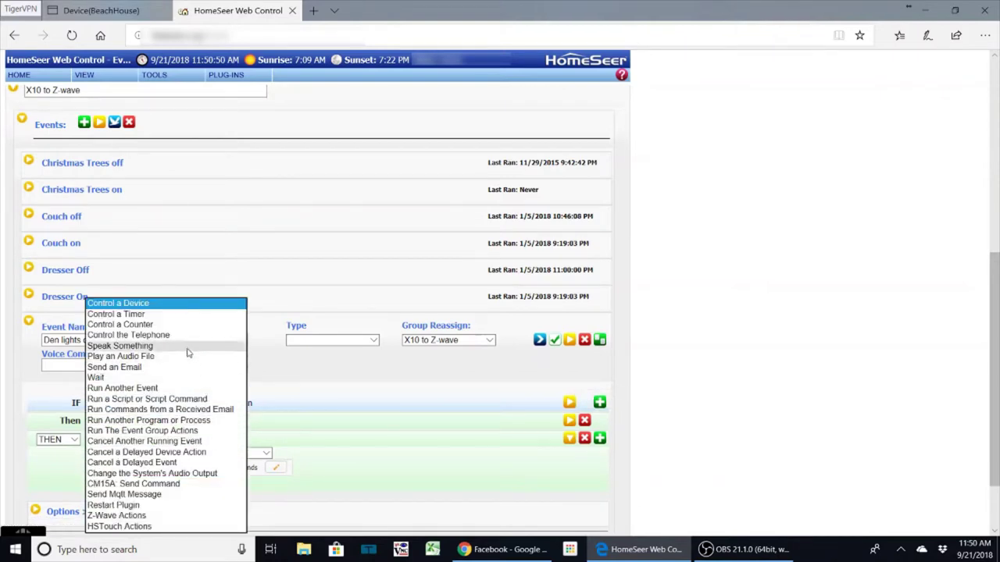
{"action": "left_click", "coordinate": [160, 304]}
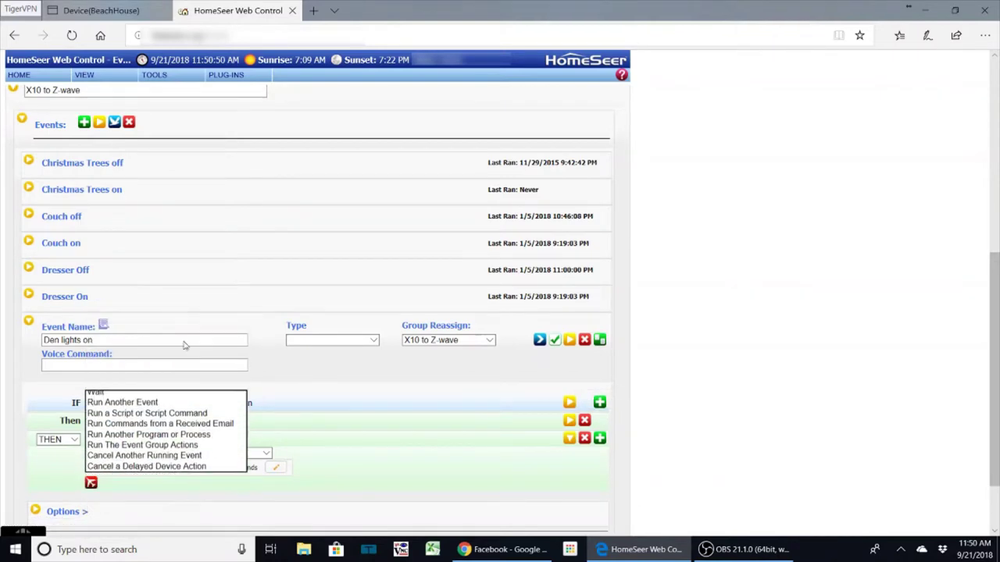
{"action": "left_click", "coordinate": [265, 454]}
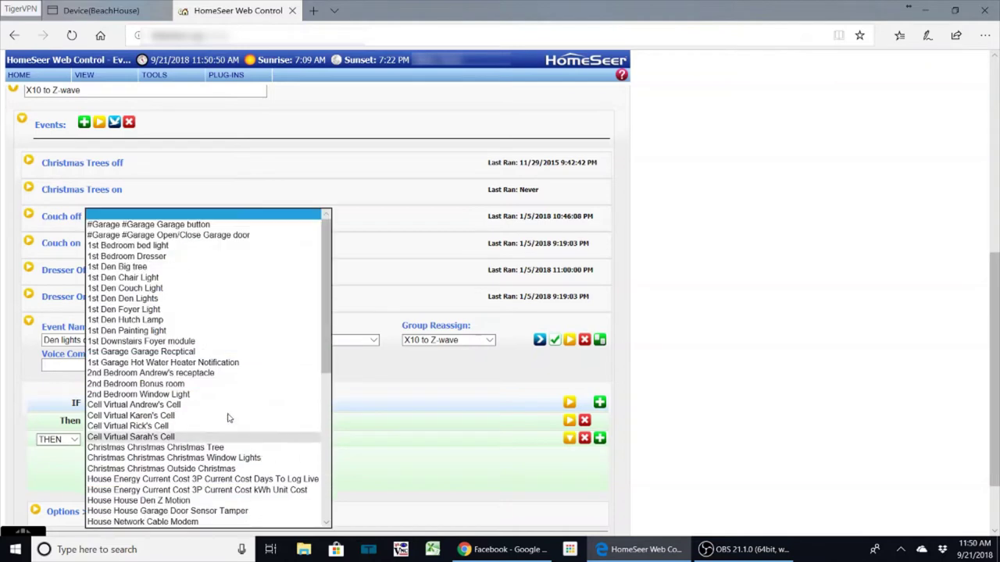
{"action": "left_click", "coordinate": [172, 288]}
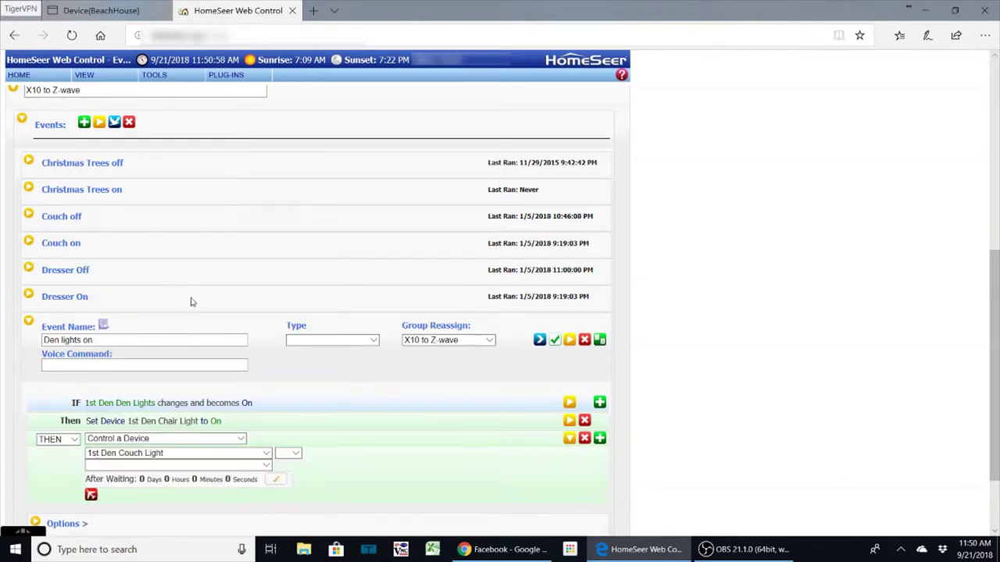
{"action": "left_click", "coordinate": [297, 454]}
{"action": "left_click", "coordinate": [293, 468]}
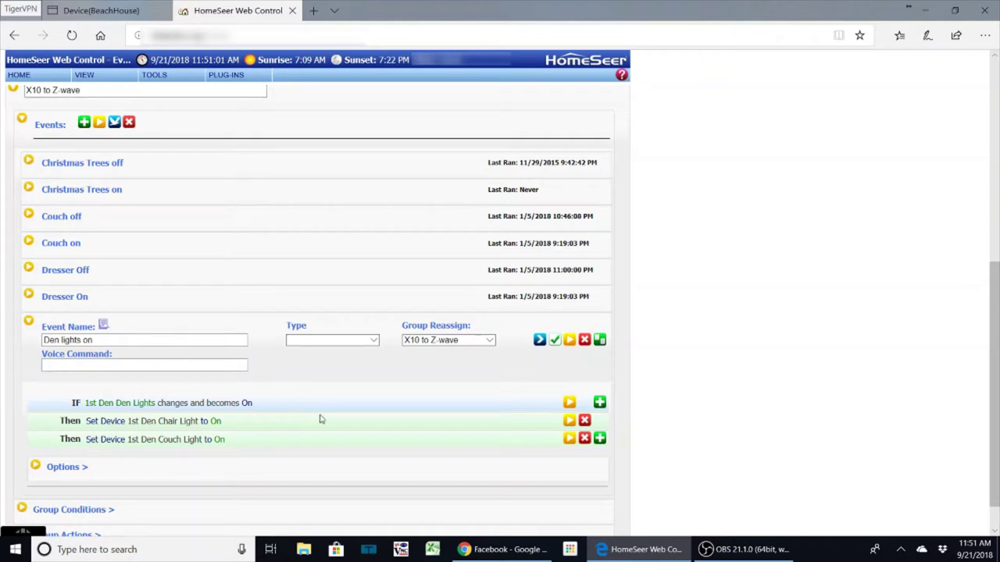
- Copy the 'Den lights on' event and rename the copy 'Den lights off'
{"action": "left_click", "coordinate": [600, 341]}
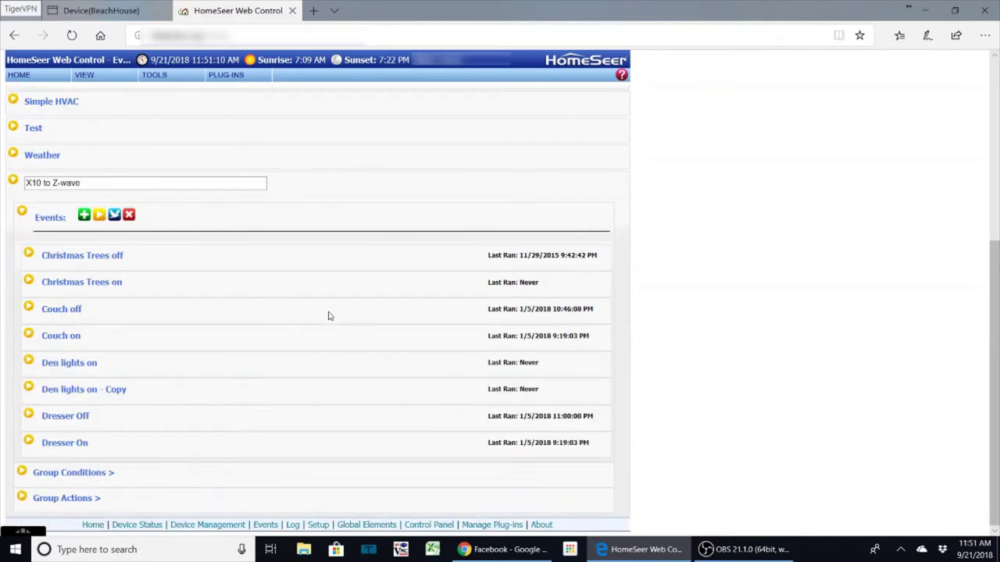
{"action": "left_click", "coordinate": [29, 391]}
{"action": "left_click", "coordinate": [125, 410]}
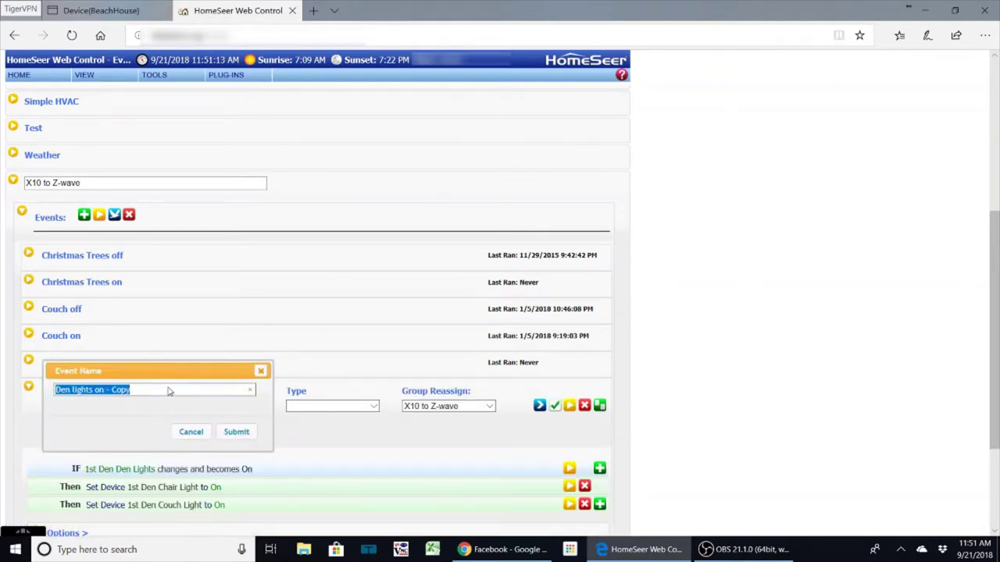
{"action": "left_click", "coordinate": [153, 390]}
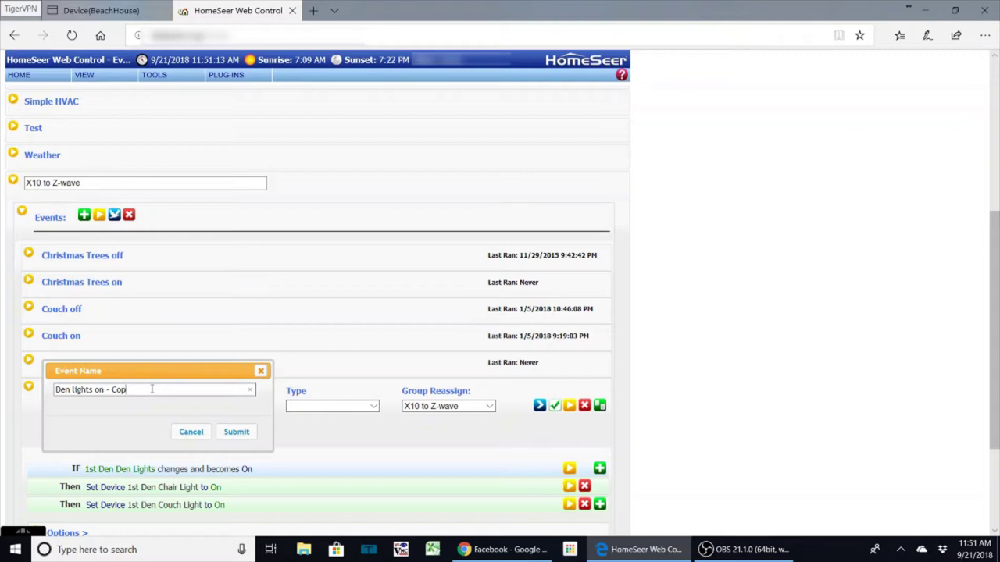
{"action": "key", "text": "BackSpace"}
{"action": "key", "text": "BackSpace"}
{"action": "key", "text": "BackSpace"}
{"action": "type", "text": "ff"}
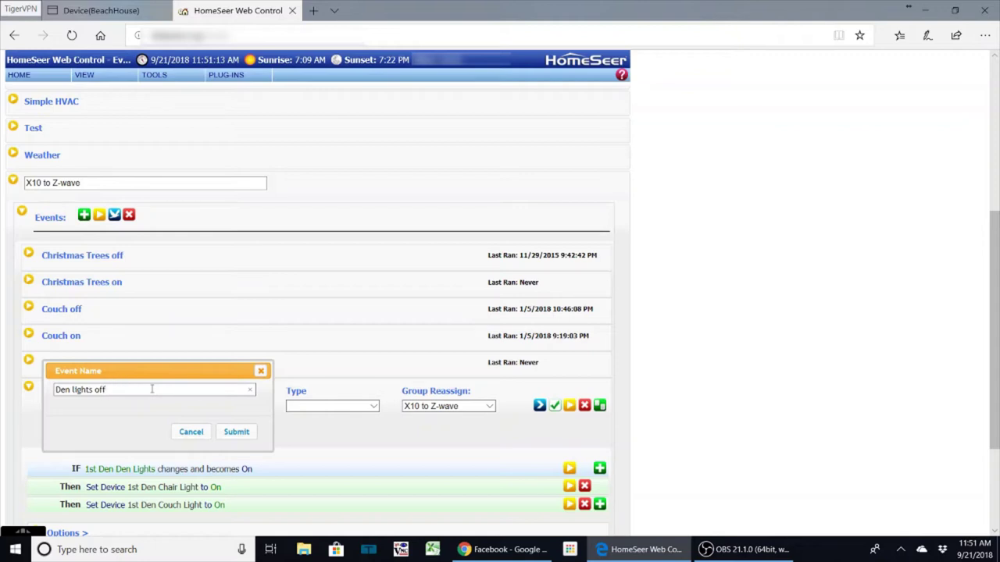
{"action": "left_click", "coordinate": [238, 433]}
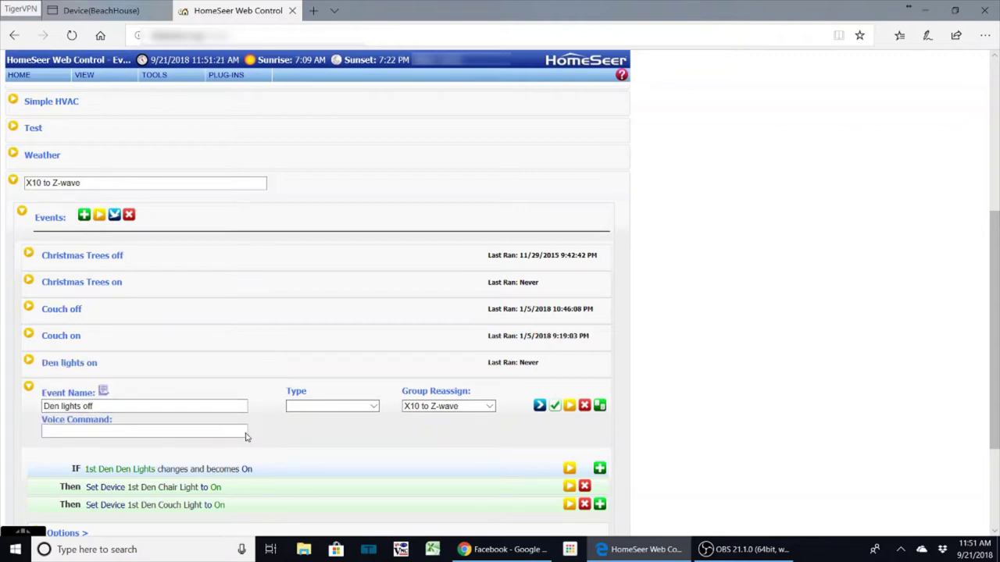
- Change the trigger so it fires when Den Lights becomes Off
{"action": "left_click", "coordinate": [569, 469]}
{"action": "left_click", "coordinate": [509, 483]}
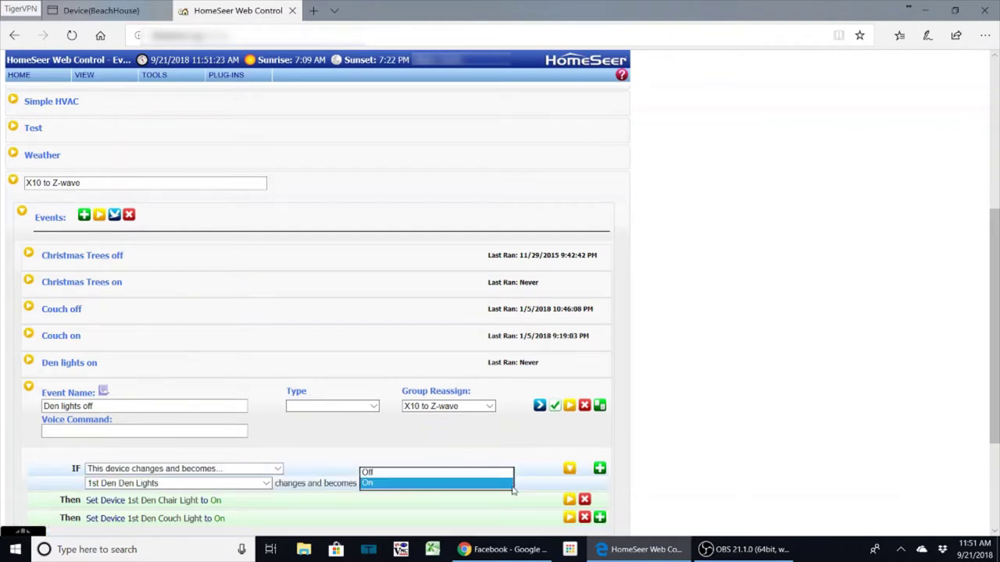
{"action": "left_click", "coordinate": [471, 475]}
{"action": "scroll", "coordinate": [451, 473], "scroll_direction": "down", "scroll_amount": 1}
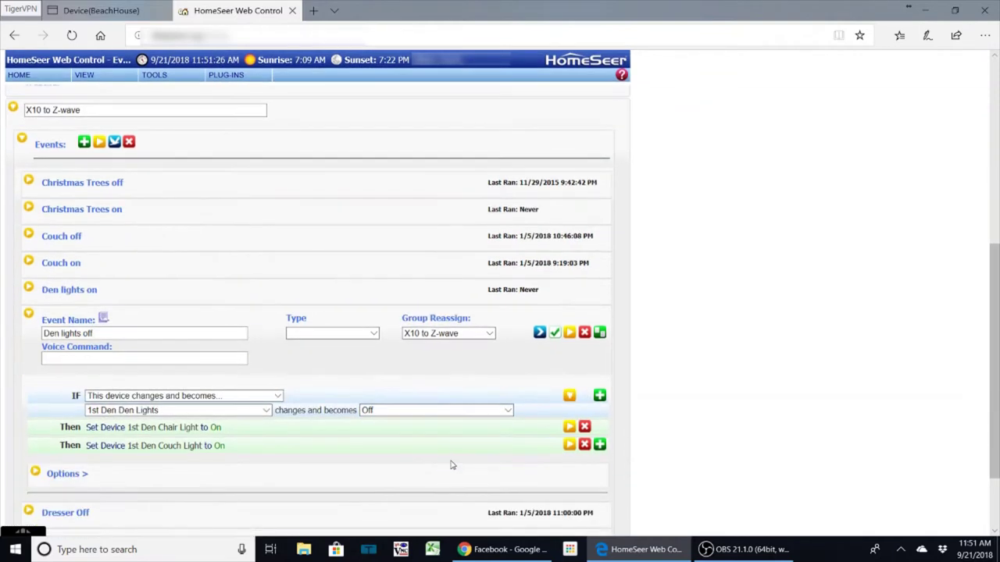
- Change both the Chair Light and Couch Light actions from On to Off
{"action": "left_click", "coordinate": [570, 427]}
{"action": "scroll", "coordinate": [469, 421], "scroll_direction": "down", "scroll_amount": 1}
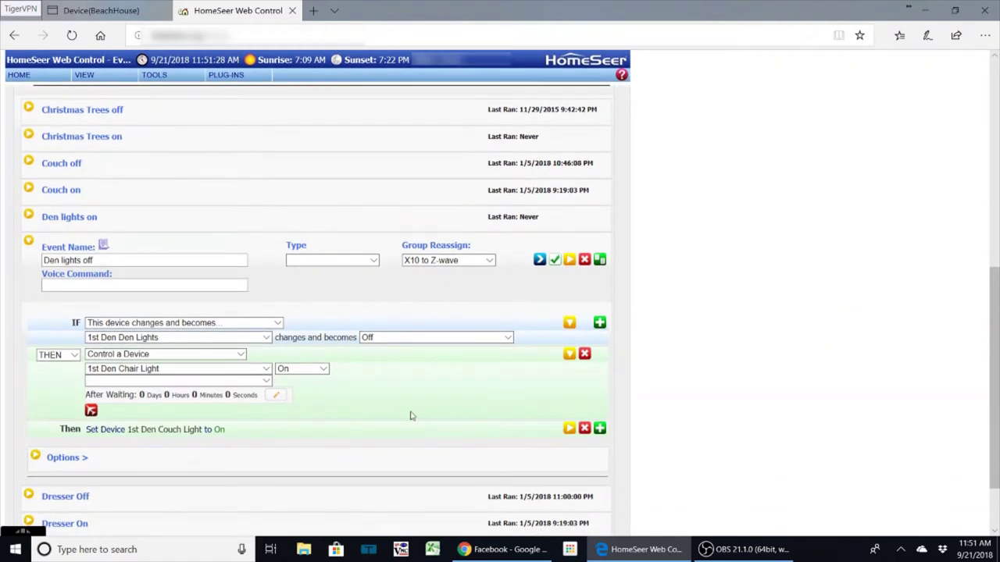
{"action": "left_click", "coordinate": [327, 373]}
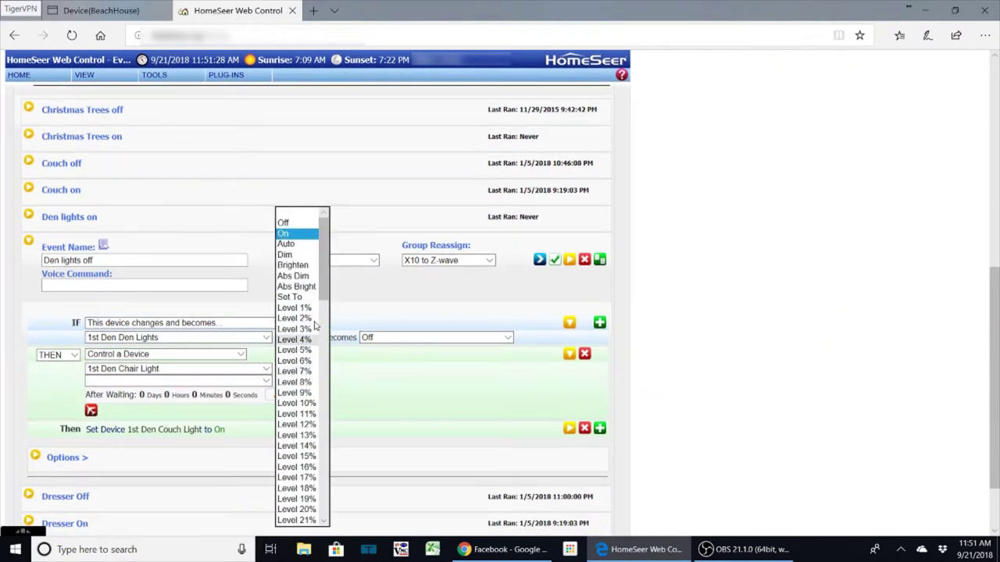
{"action": "left_click", "coordinate": [294, 223]}
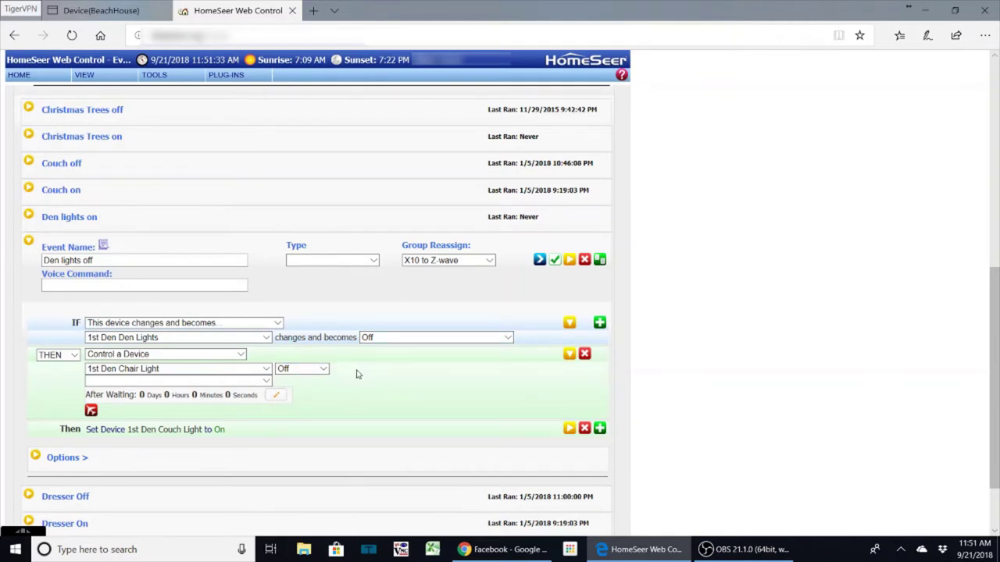
{"action": "left_click", "coordinate": [568, 429]}
{"action": "scroll", "coordinate": [406, 397], "scroll_direction": "down", "scroll_amount": 1}
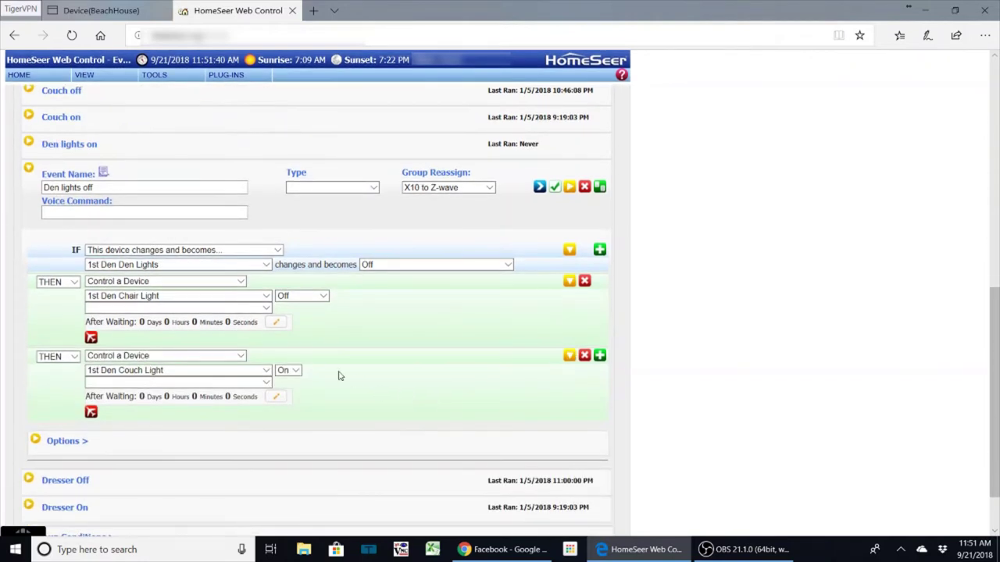
{"action": "left_click", "coordinate": [296, 373]}
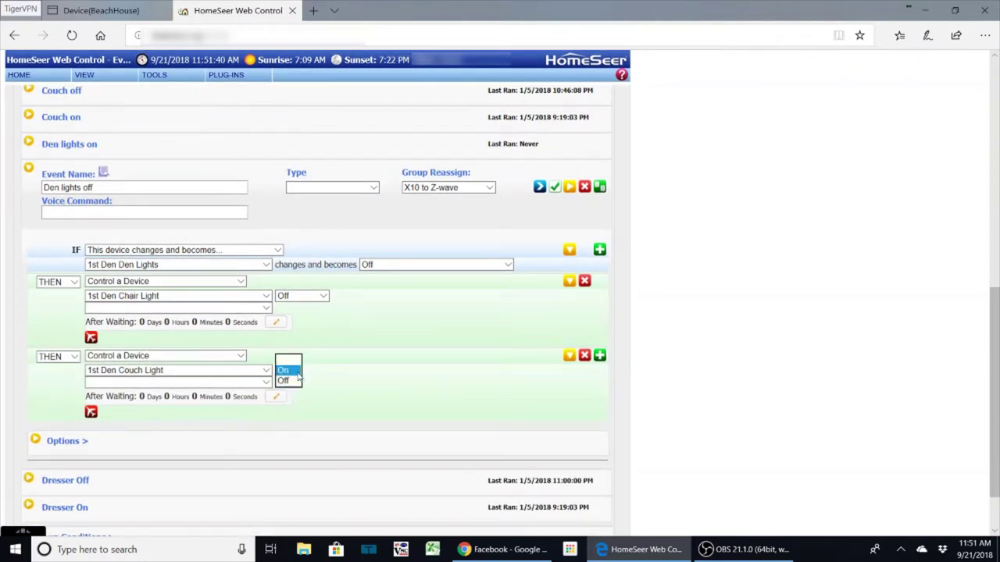
{"action": "left_click", "coordinate": [293, 380]}
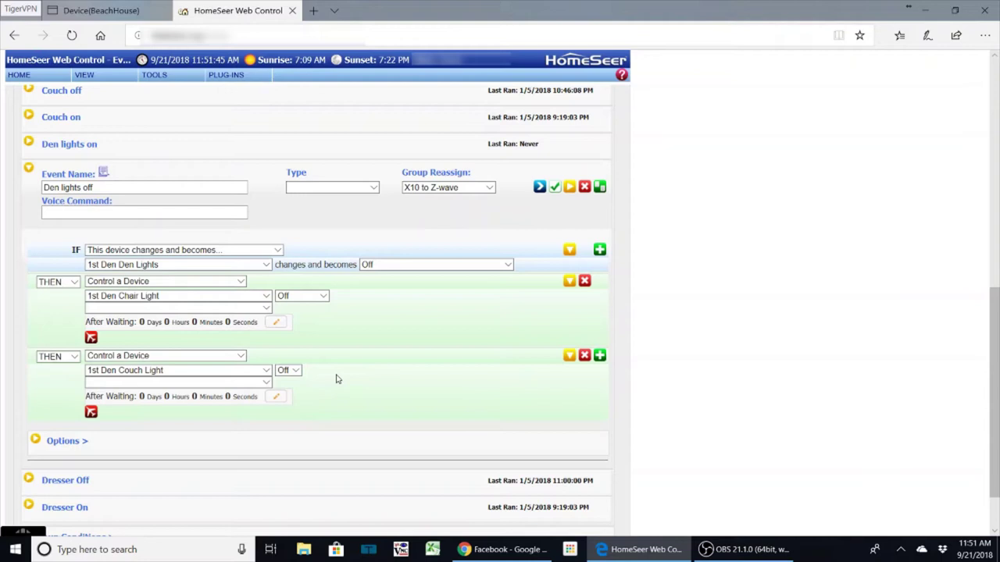
- Collapse the finished 'Den lights off' event
{"action": "left_click", "coordinate": [29, 171]}
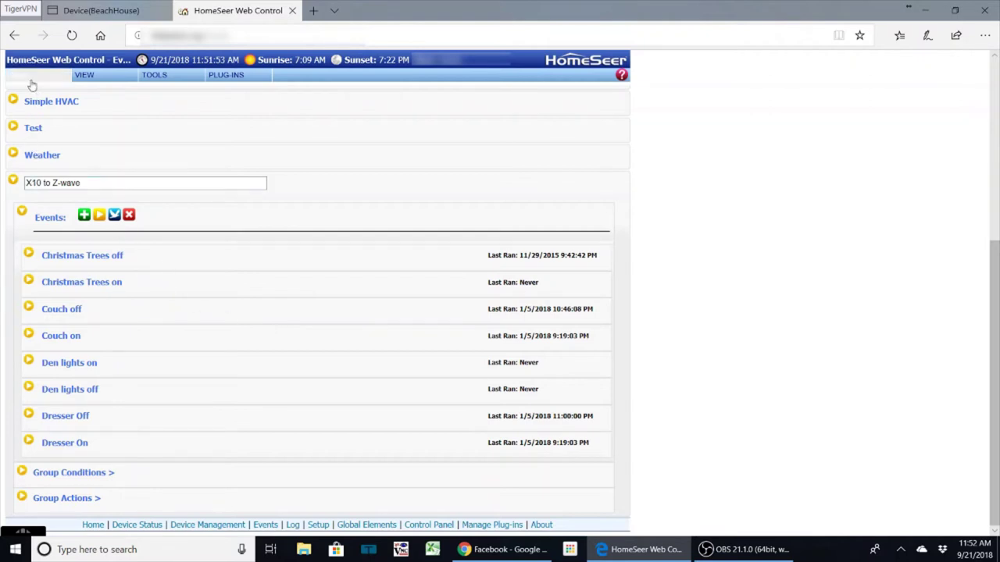
- Collapse the X10 to Z-wave group and return to the home Device List
{"action": "left_click", "coordinate": [12, 179]}
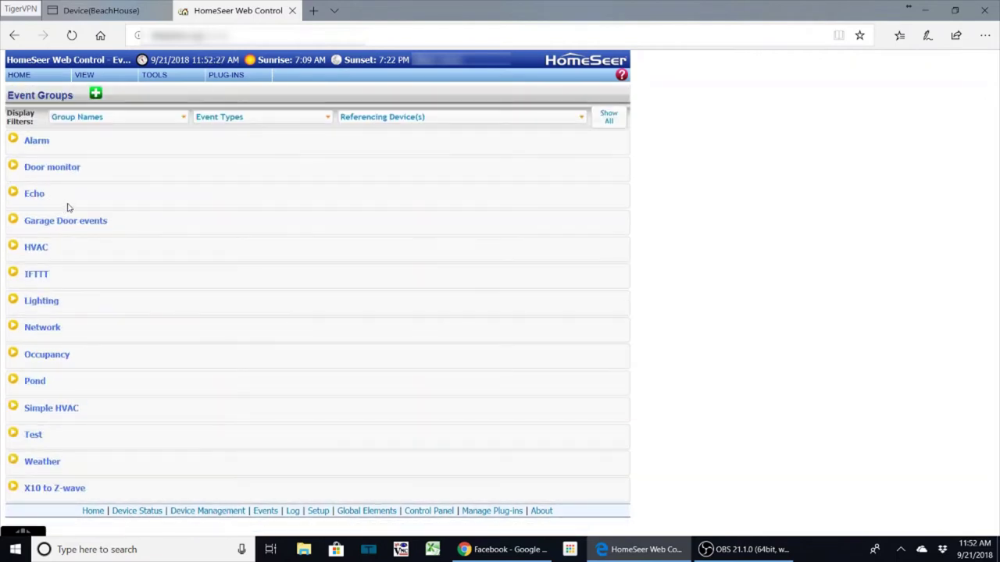
{"action": "left_click", "coordinate": [25, 78]}
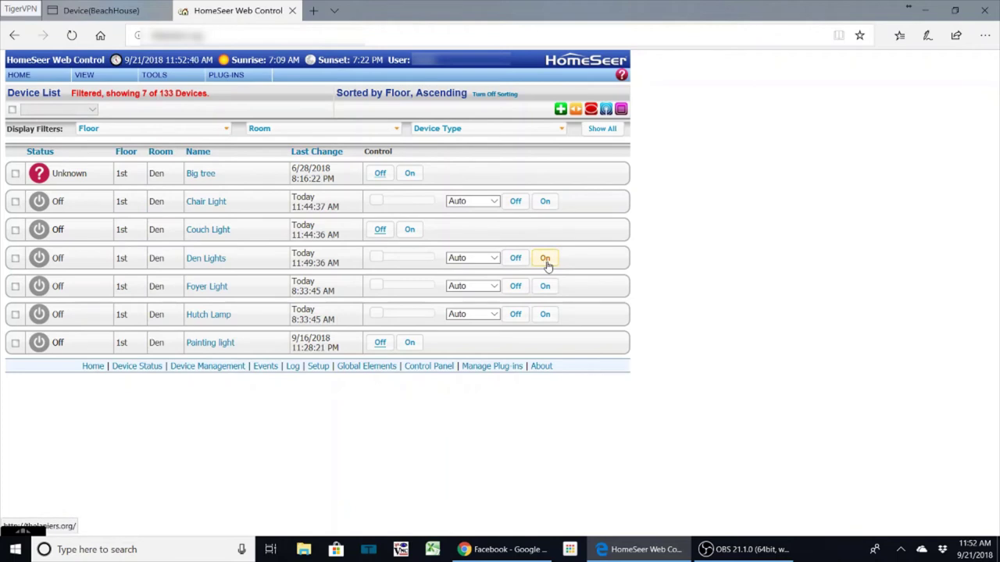
- Switch Den Lights On, then Off, to test the two events
{"action": "left_click", "coordinate": [545, 258]}
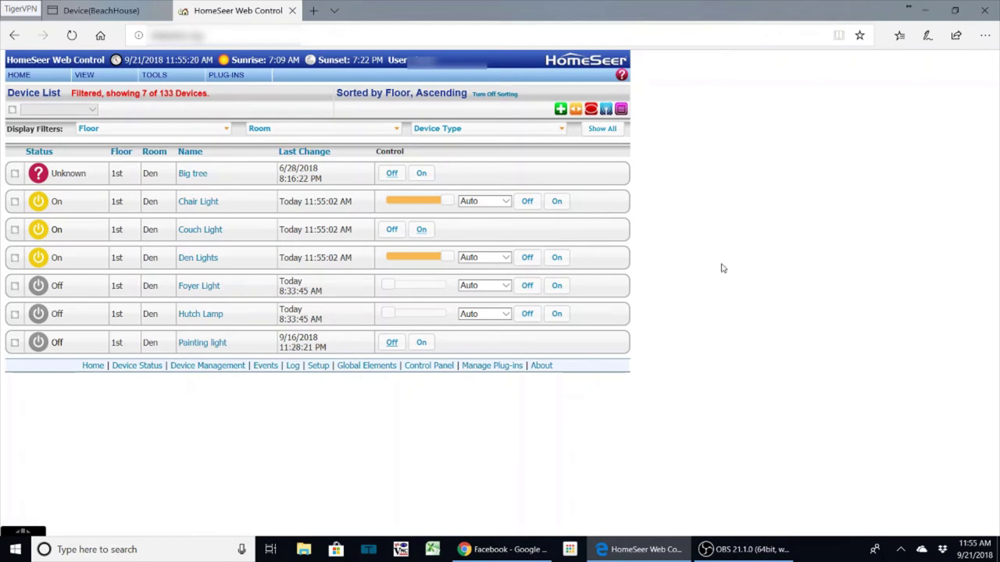
{"action": "left_click", "coordinate": [522, 258]}
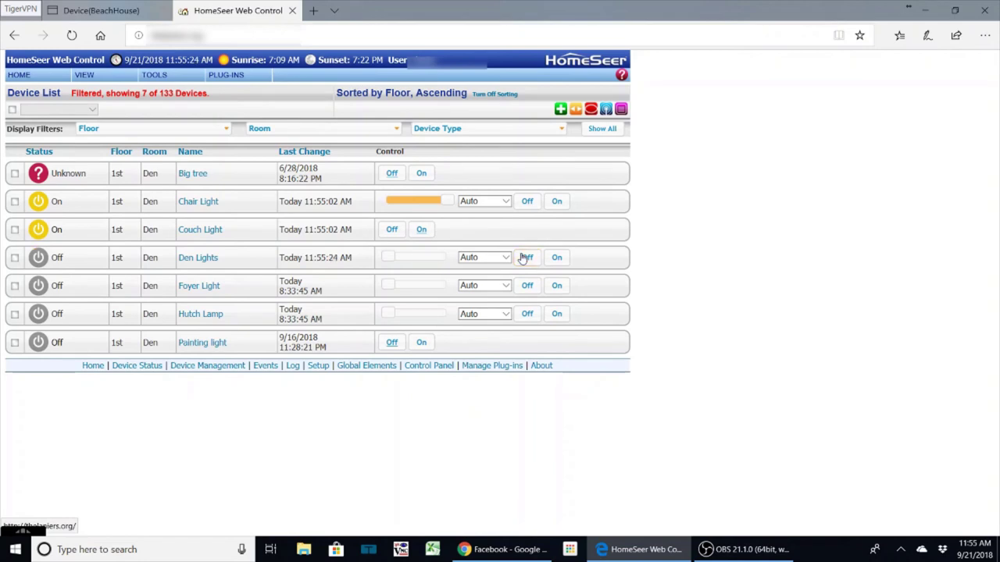